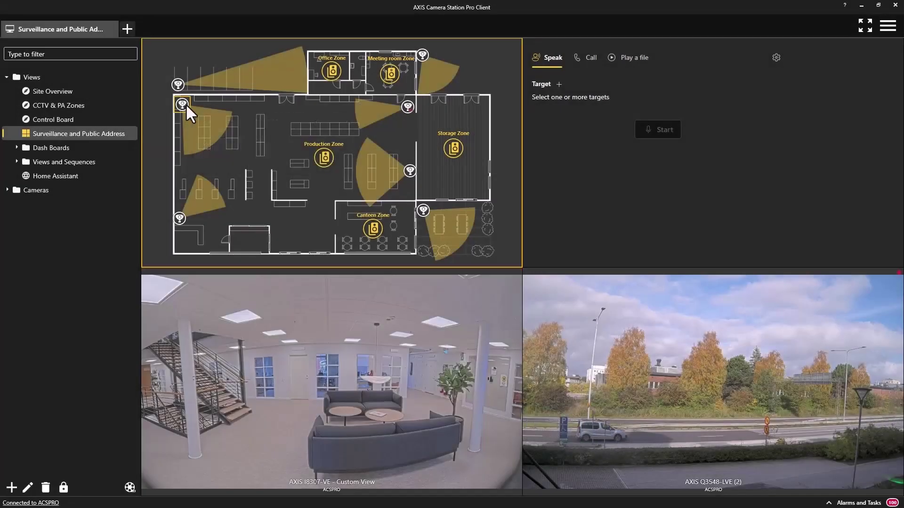
# - After viewing the AXIS M4308-PLE camera, return and make Canteen Zone the only Speak target
pyautogui.click(185, 105)
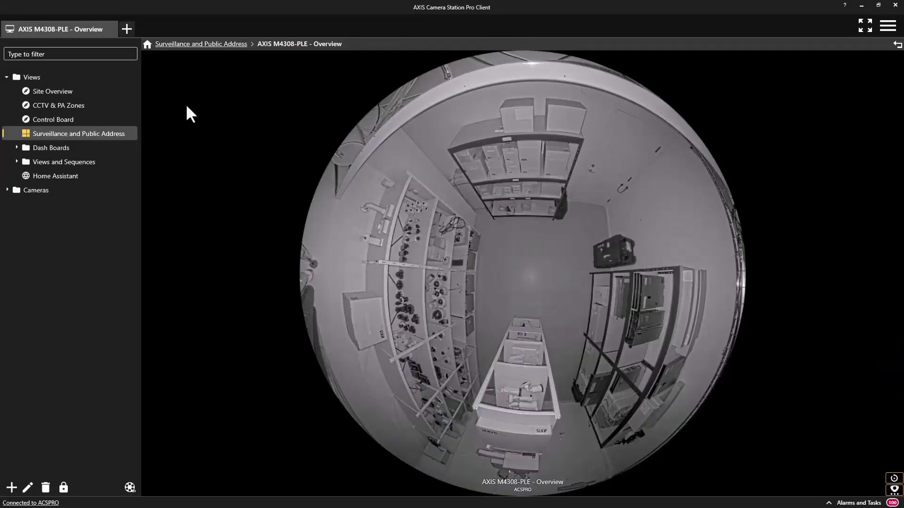
pyautogui.click(202, 44)
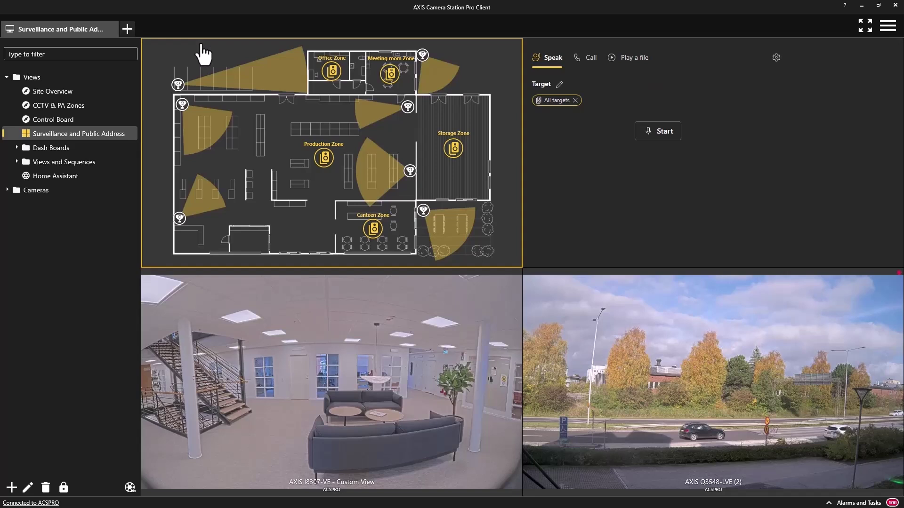
pyautogui.click(572, 100)
pyautogui.click(558, 85)
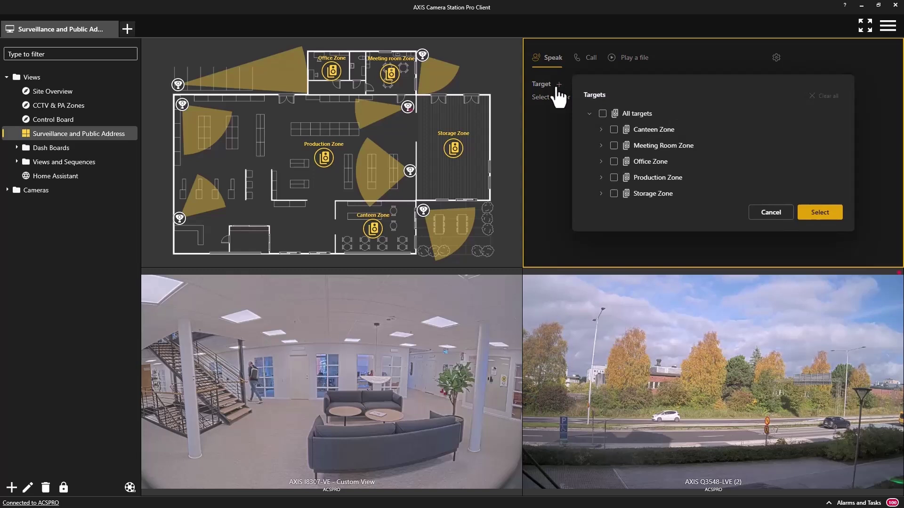
pyautogui.click(613, 129)
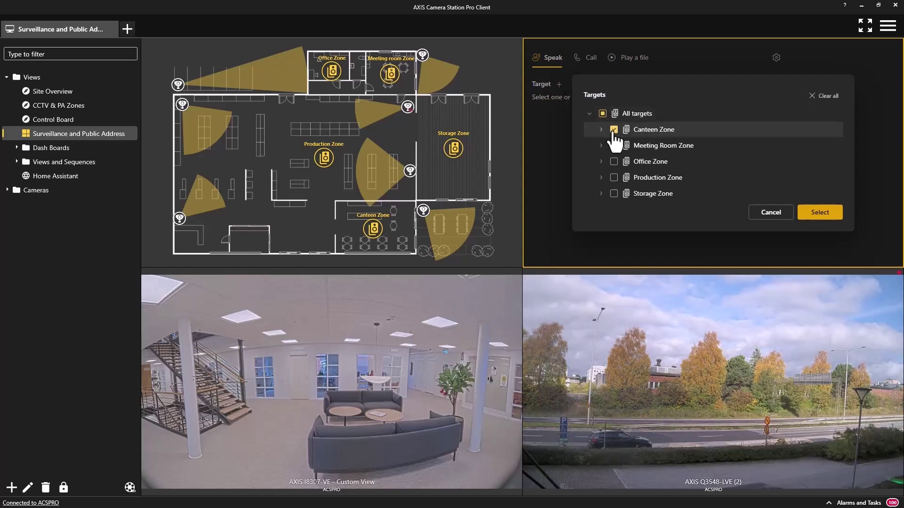
pyautogui.click(836, 213)
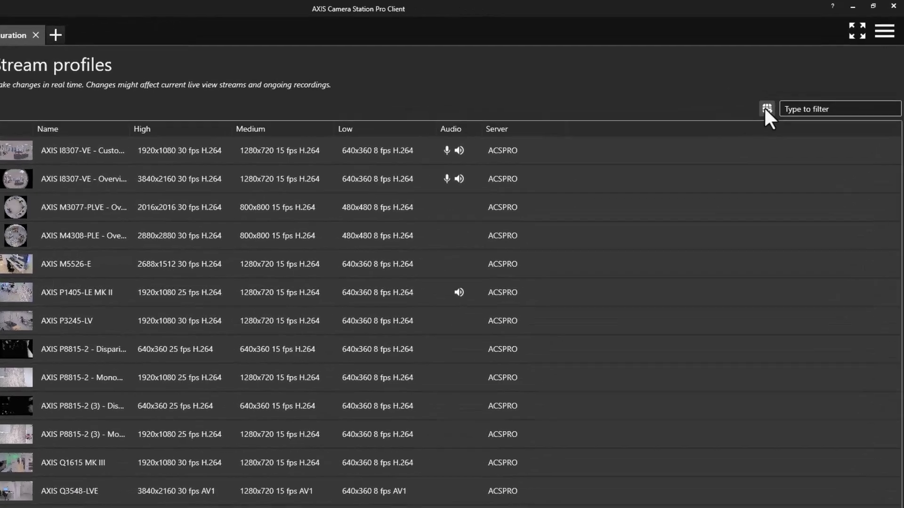
# - Add a Model column to the Stream profiles table using the column chooser
pyautogui.click(766, 109)
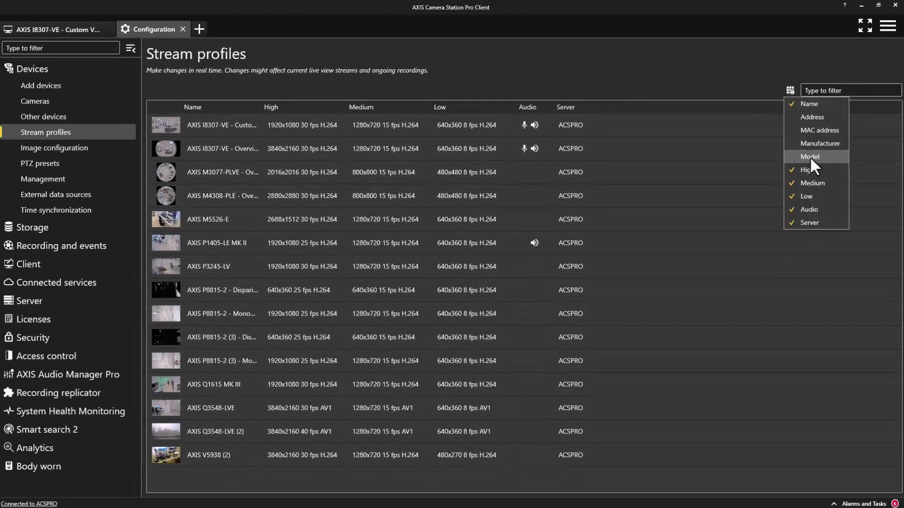
pyautogui.click(722, 302)
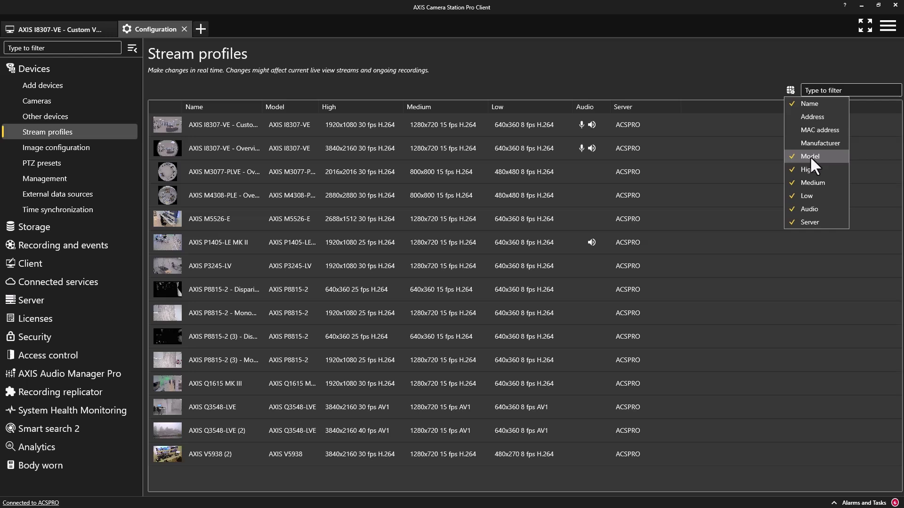
pyautogui.click(341, 89)
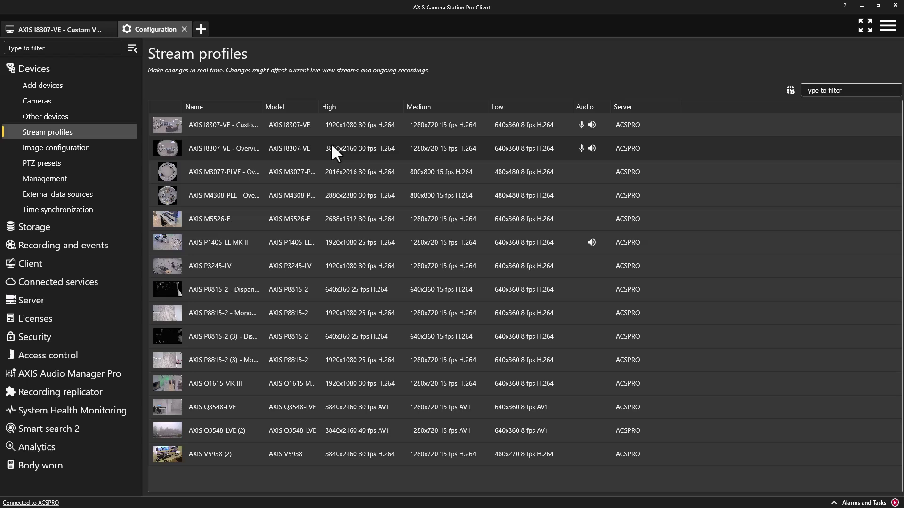
# - Open AXIS M5526-E's stream profile, then hide the settings panel and collapse the navigation
pyautogui.click(325, 218)
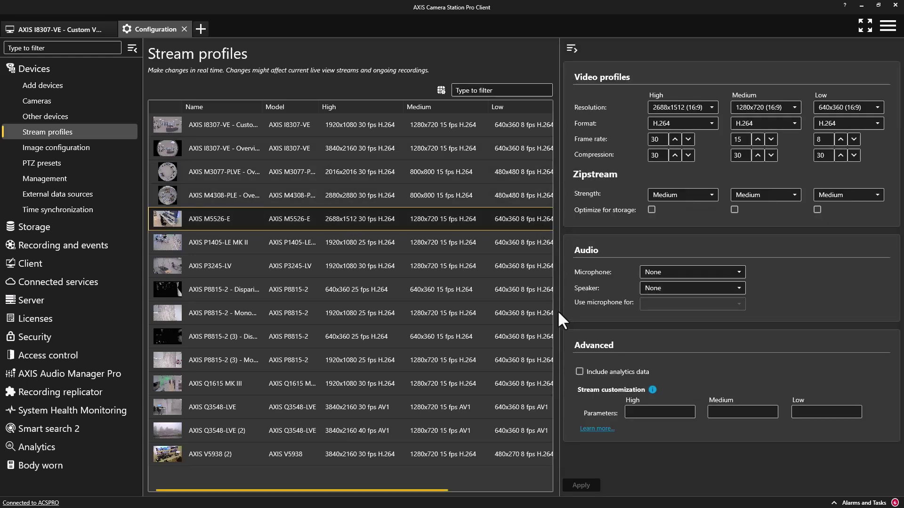
pyautogui.click(571, 48)
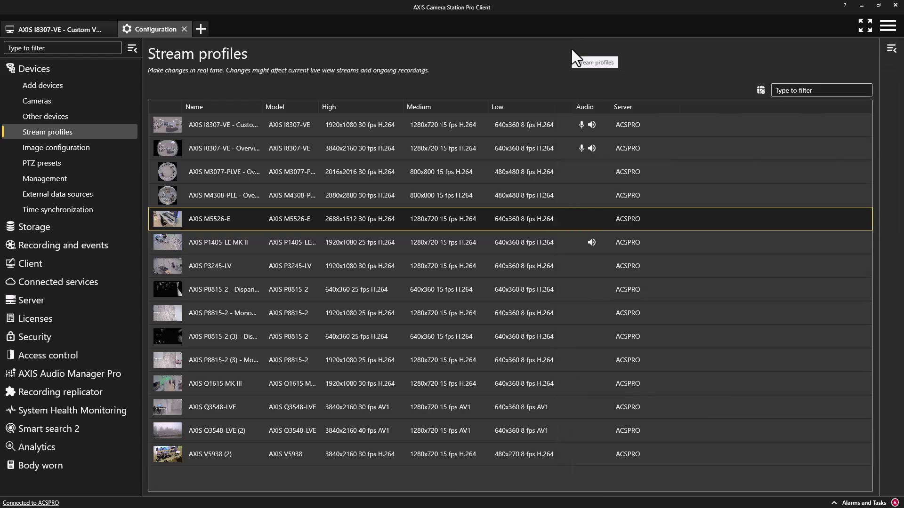
pyautogui.click(132, 48)
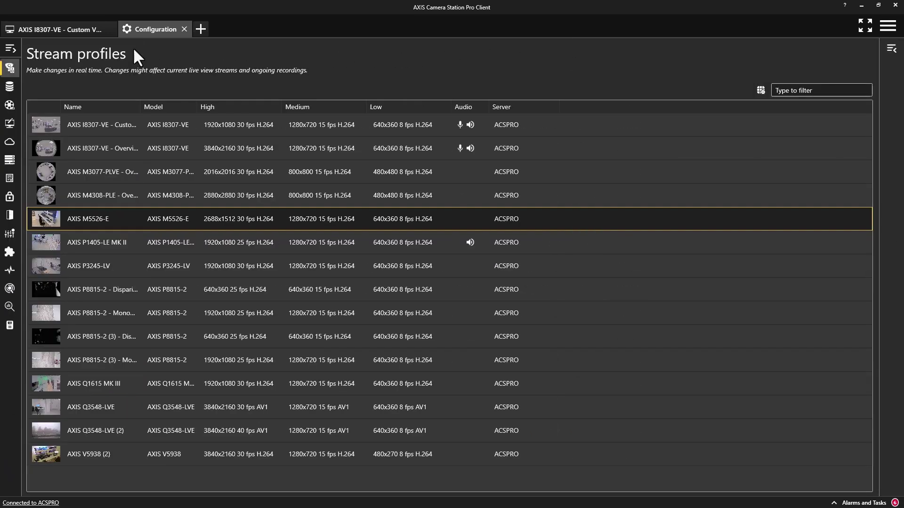
# - Show AXIS M5526-E's recording settings on the Recording method page
pyautogui.click(11, 103)
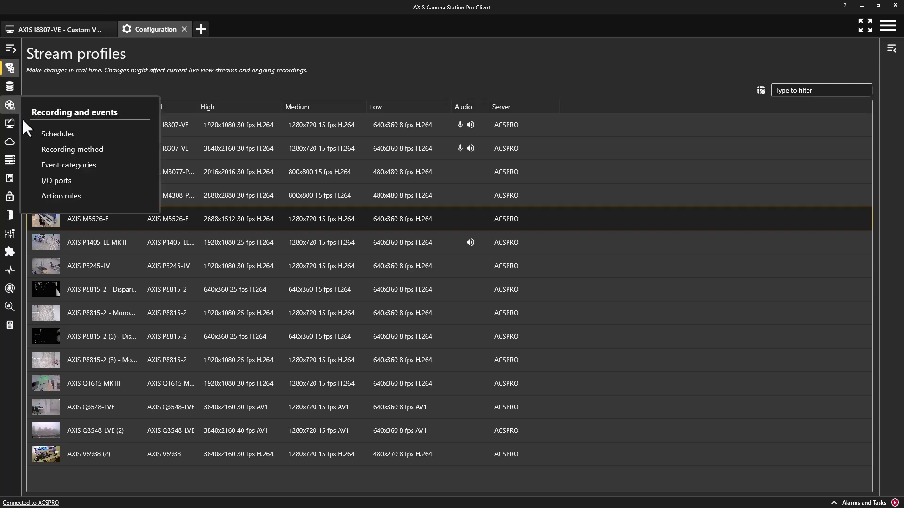
pyautogui.click(66, 151)
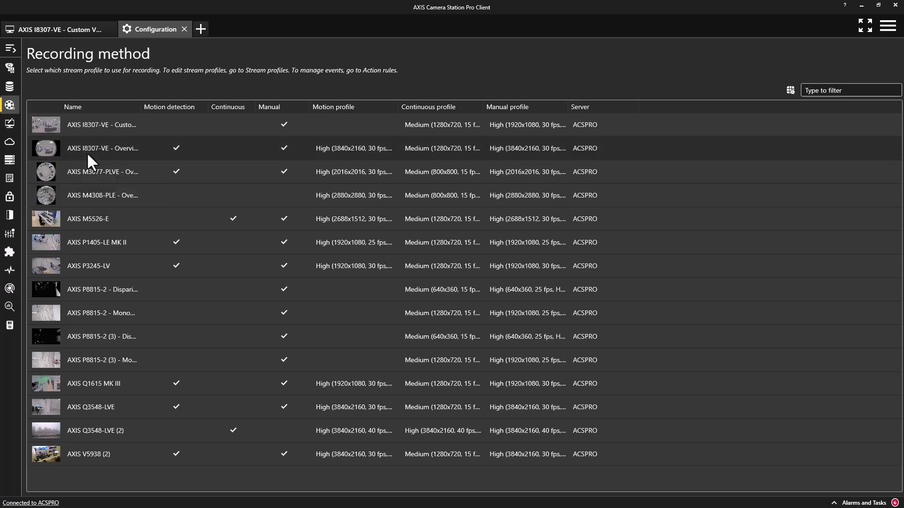
pyautogui.click(120, 218)
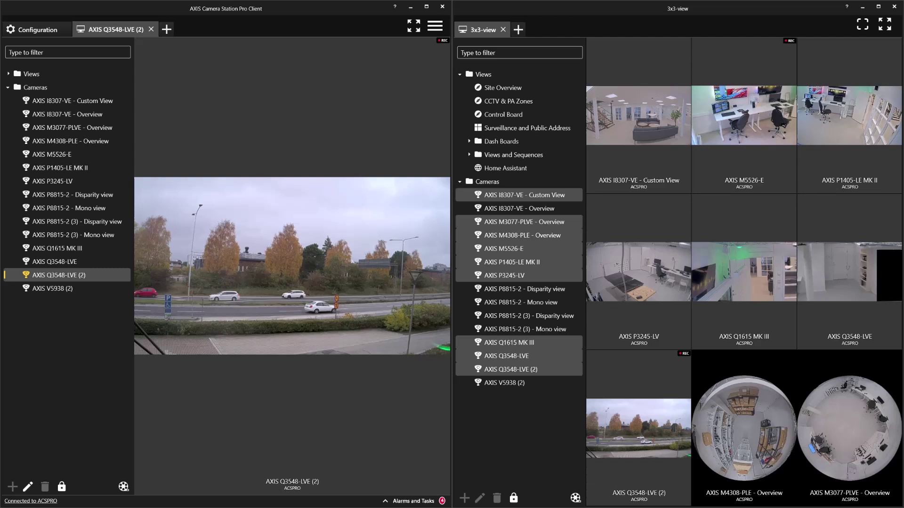
# - Hide the 3x3 window's camera list and play back AXIS Q3548-LVE (2)'s recording
pyautogui.rightClick(127, 29)
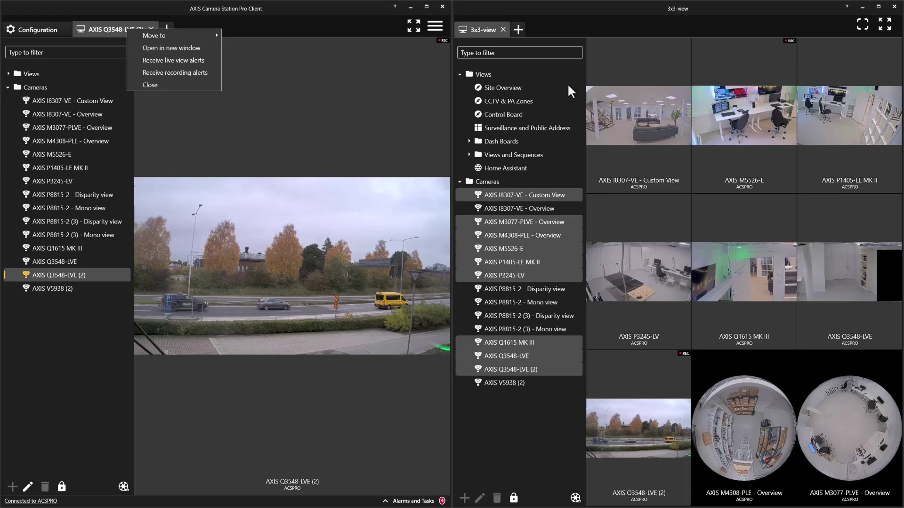
pyautogui.click(859, 25)
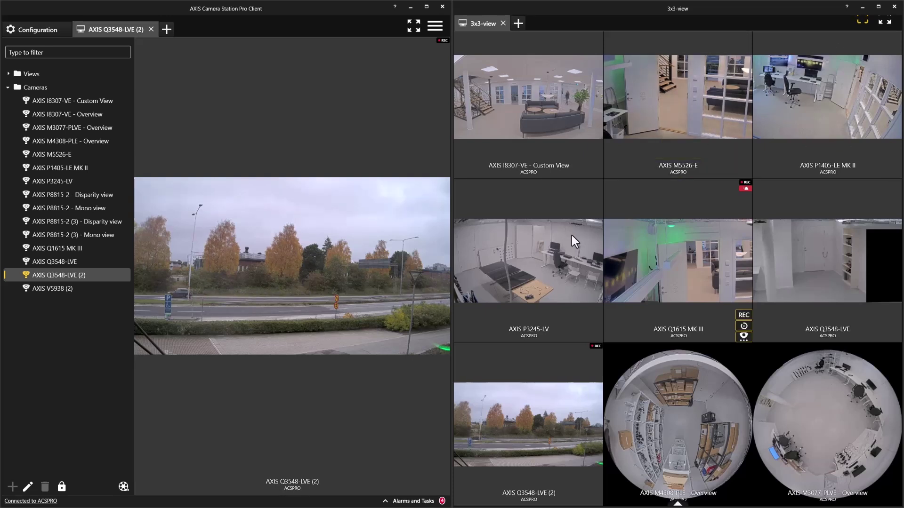
pyautogui.click(123, 487)
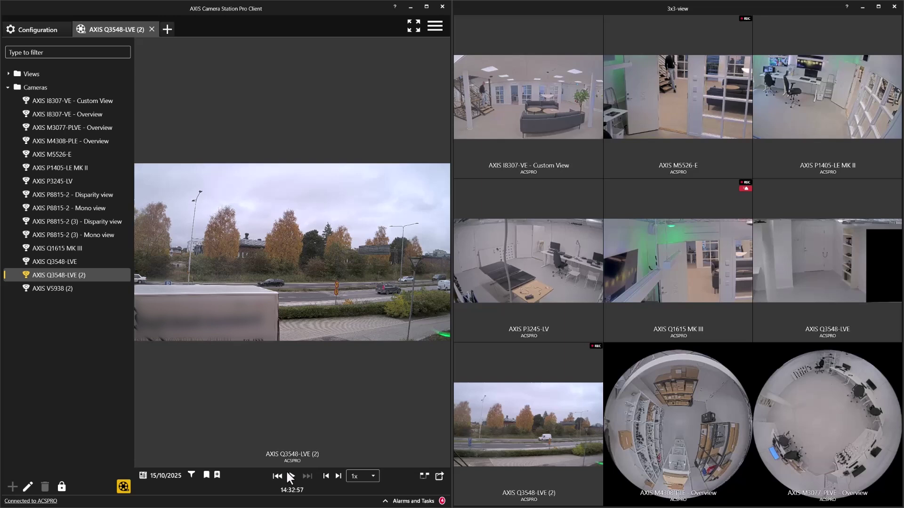
pyautogui.click(293, 476)
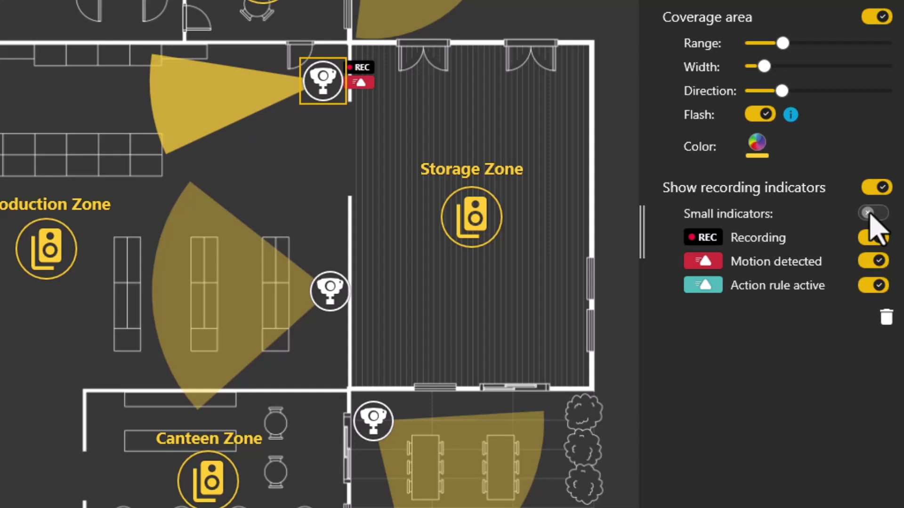
# - Turn on Small indicators for the map camera's recording indicators
pyautogui.click(870, 215)
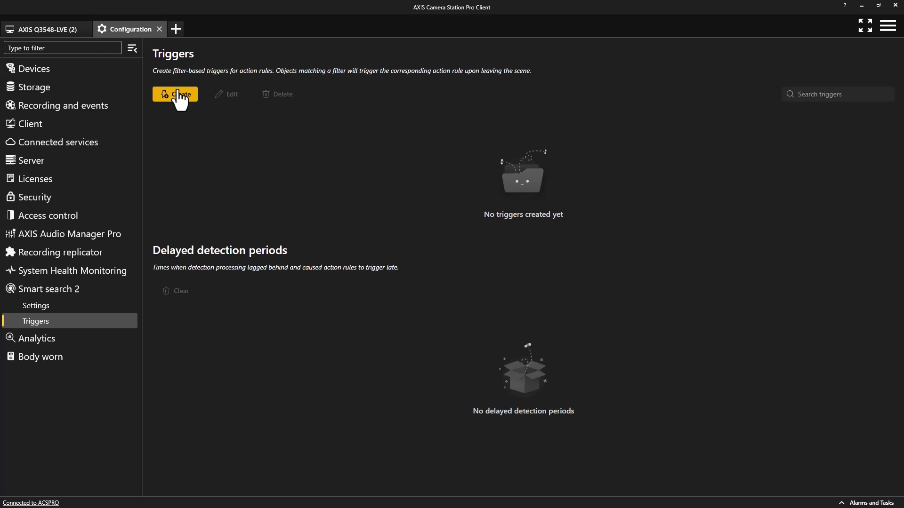
# - Set a Smart search 2 trigger on AXIS Q3548-LVE (2) with free-text filter 'Axis vehicle'
pyautogui.click(181, 96)
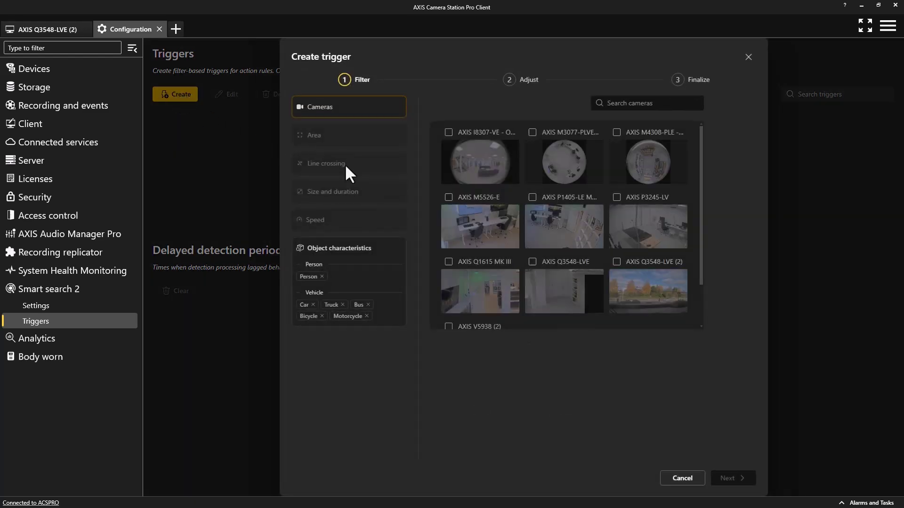
pyautogui.click(616, 261)
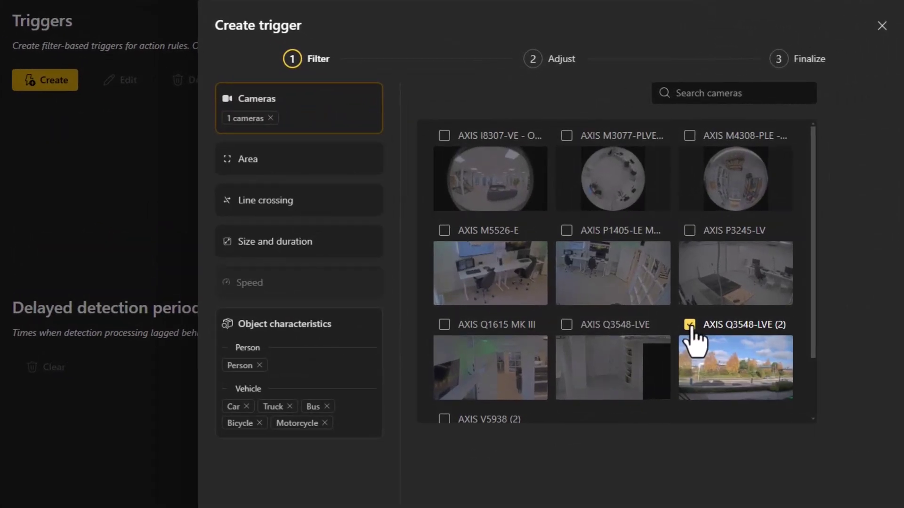
pyautogui.click(340, 390)
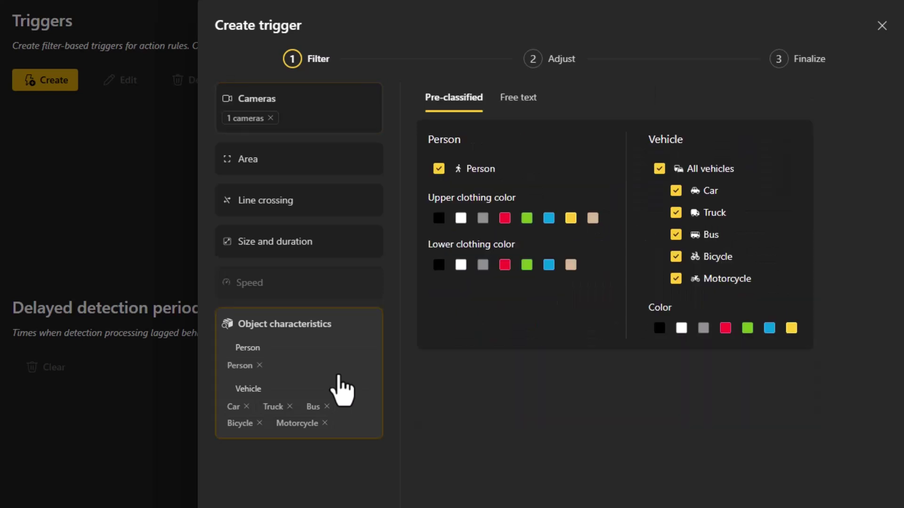
pyautogui.click(516, 102)
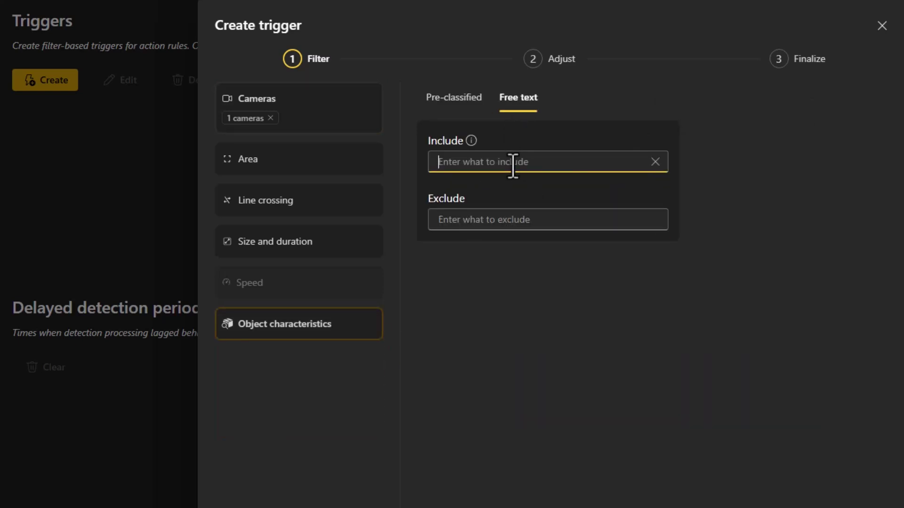
pyautogui.write('Axis vehicle')
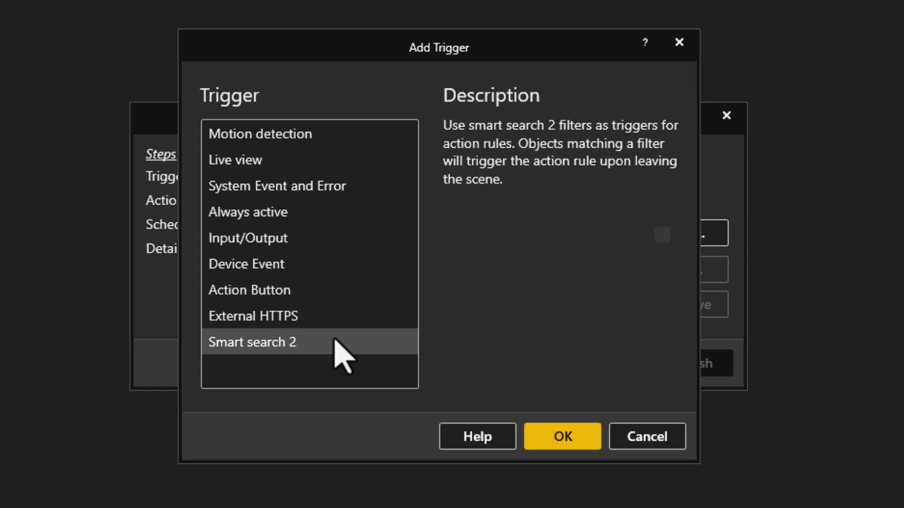
pyautogui.click(566, 446)
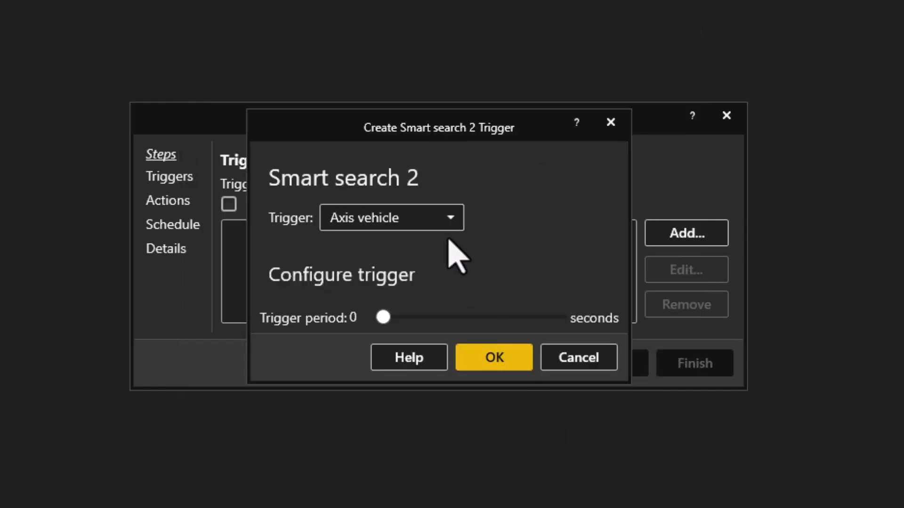
pyautogui.click(510, 368)
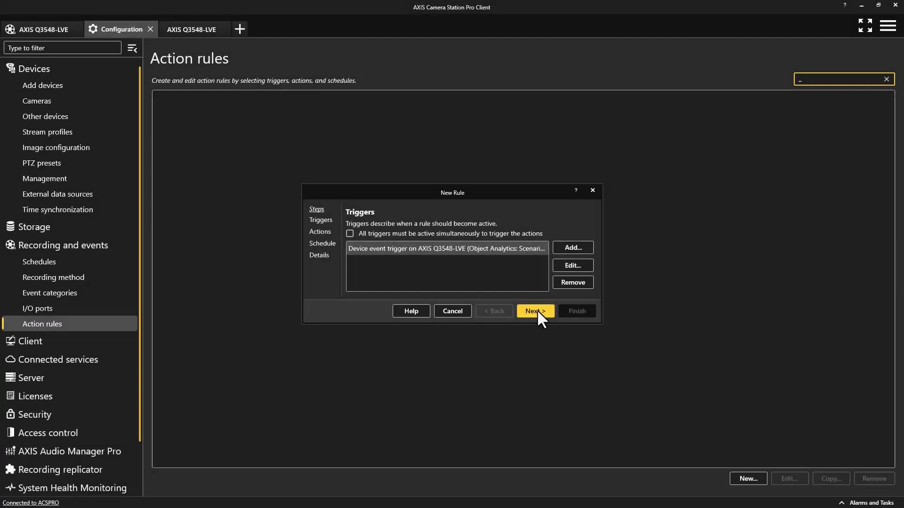
# - Add a Record action on AXIS Q3548-LVE tagged with the investigate event category
pyautogui.click(538, 309)
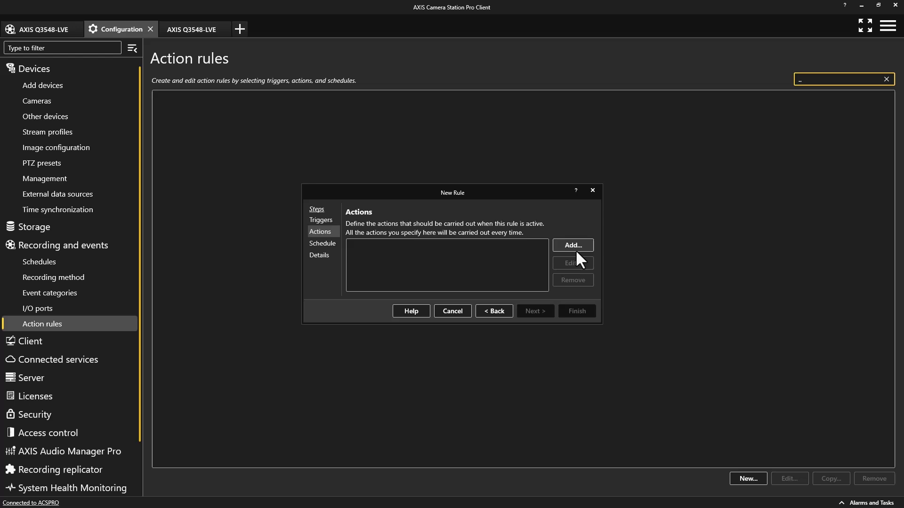
pyautogui.click(573, 245)
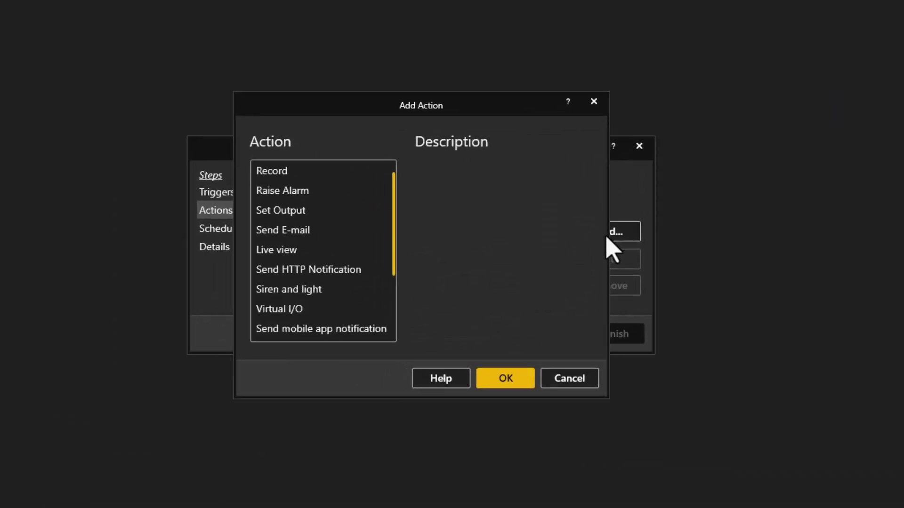
pyautogui.click(275, 162)
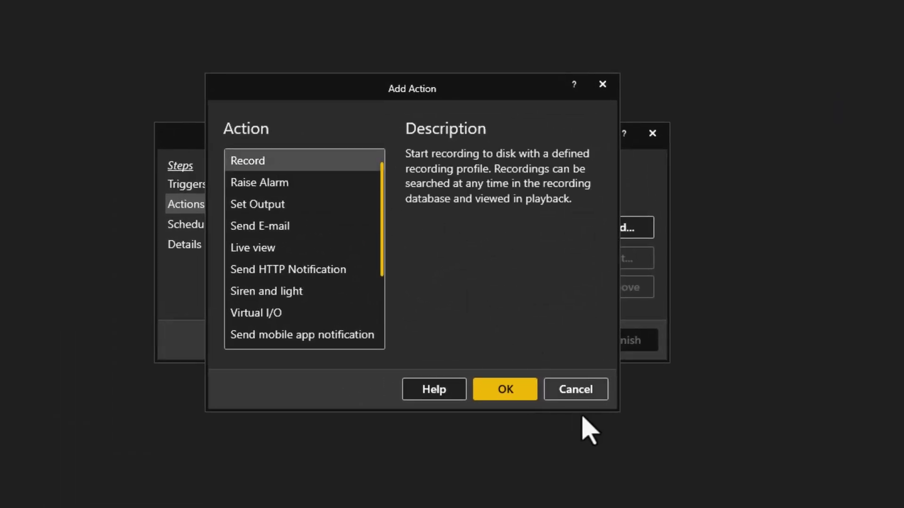
pyautogui.click(506, 388)
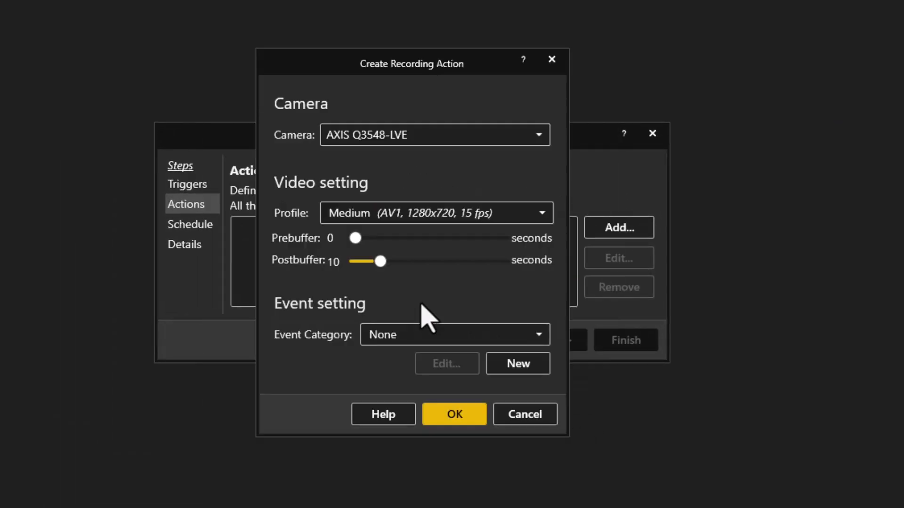
pyautogui.click(538, 336)
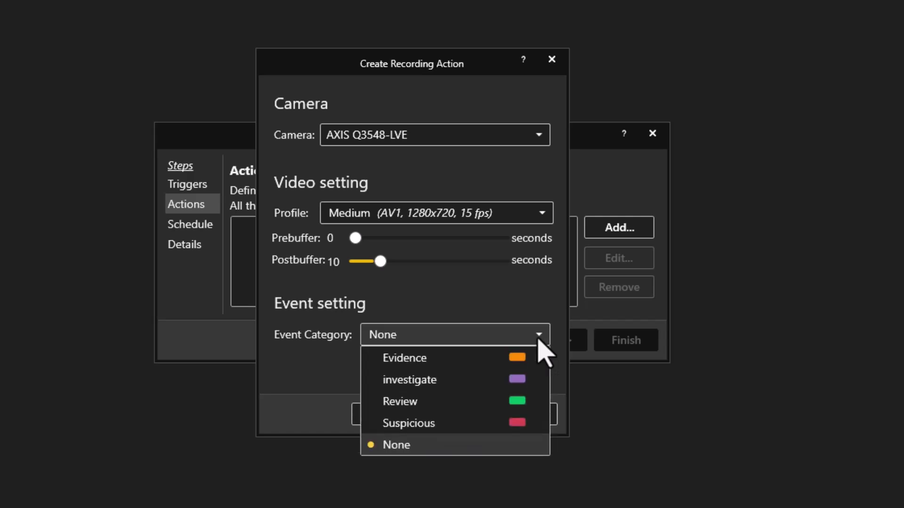
pyautogui.click(531, 379)
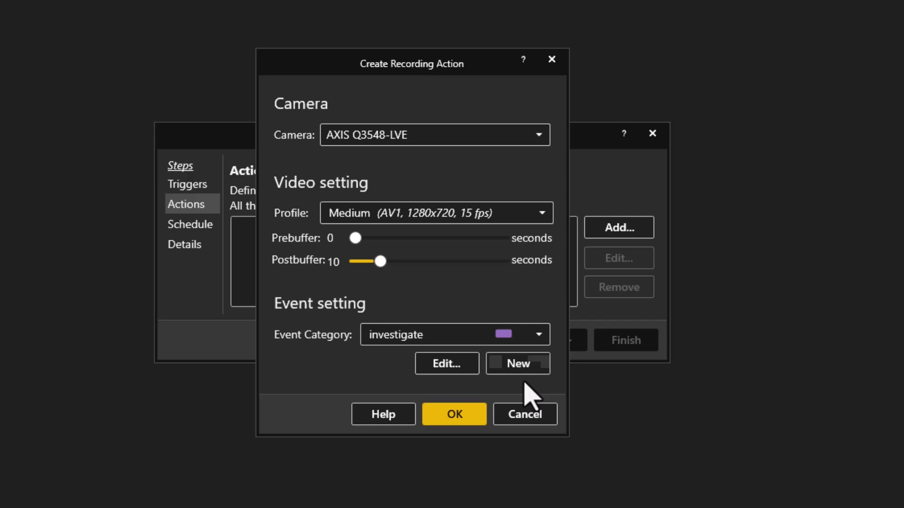
pyautogui.click(455, 414)
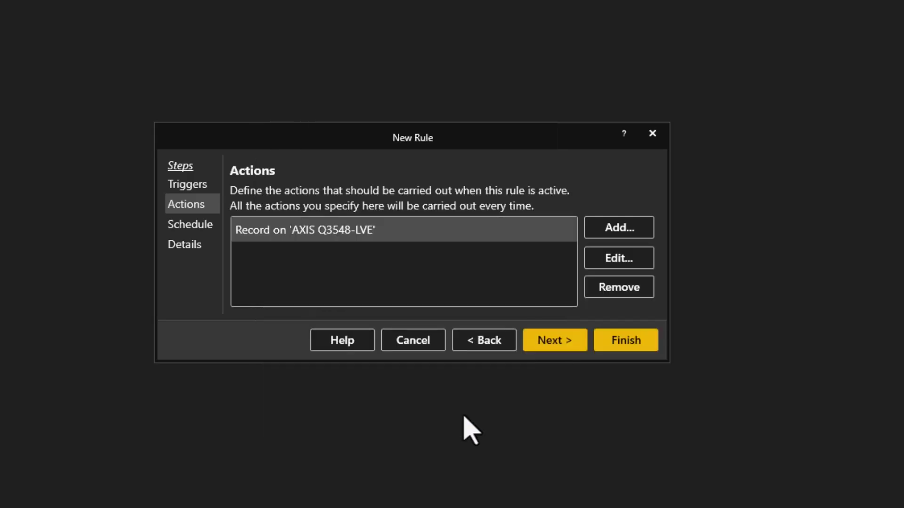
# - Add an Add bookmark action for AXIS Q3548-LVE named 'Investigate'
pyautogui.click(632, 230)
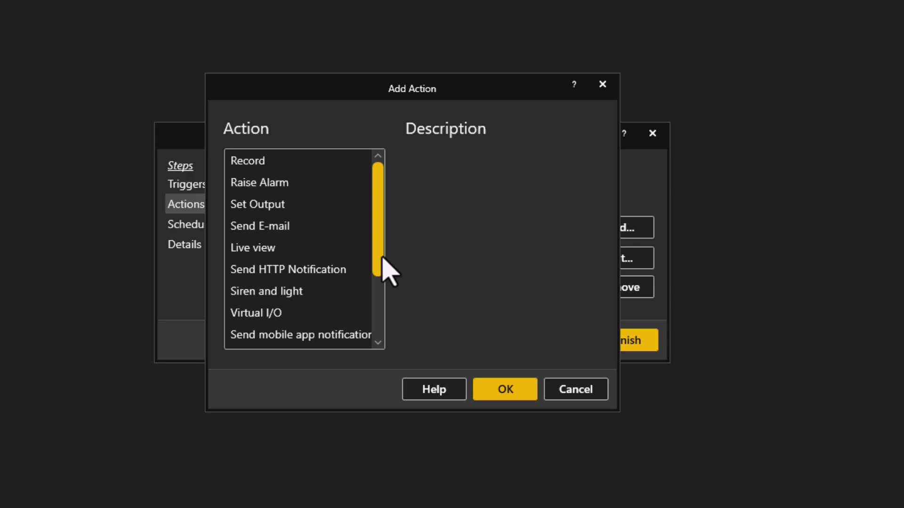
pyautogui.moveTo(382, 259); pyautogui.dragTo(384, 293)
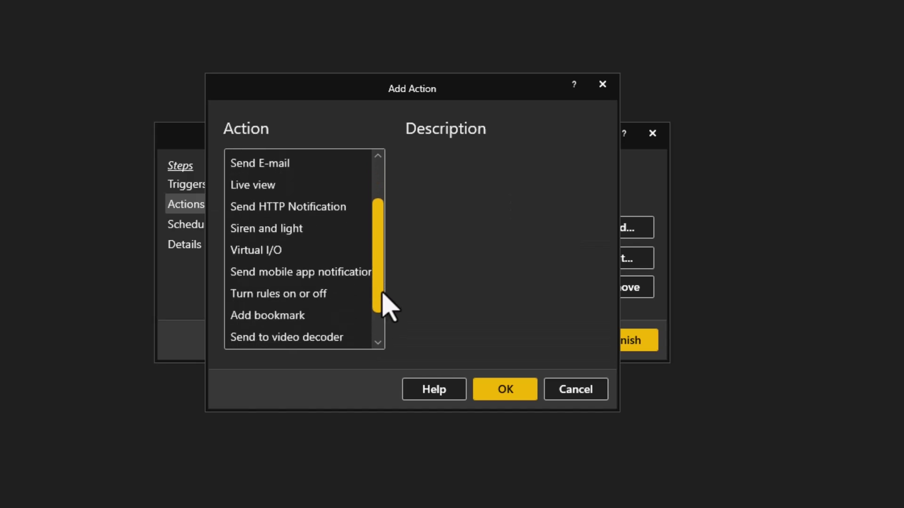
pyautogui.click(315, 323)
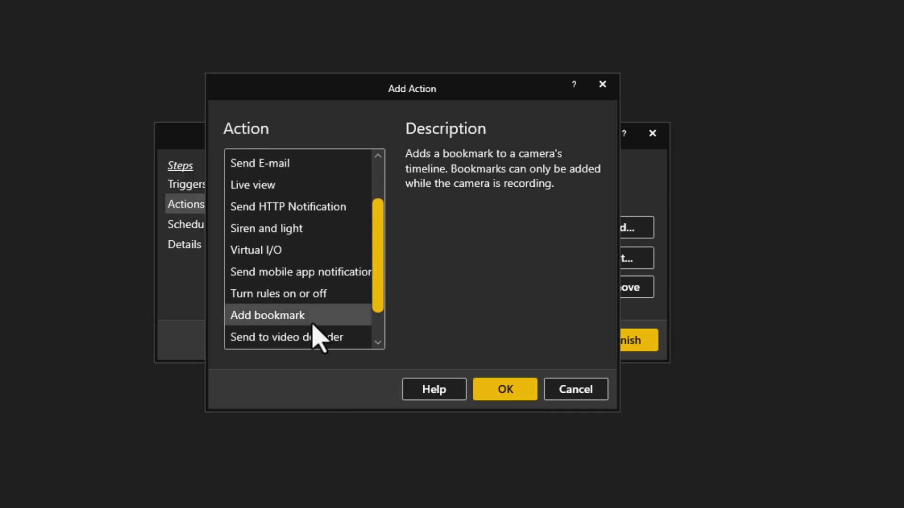
pyautogui.click(504, 389)
pyautogui.click(533, 165)
pyautogui.click(456, 408)
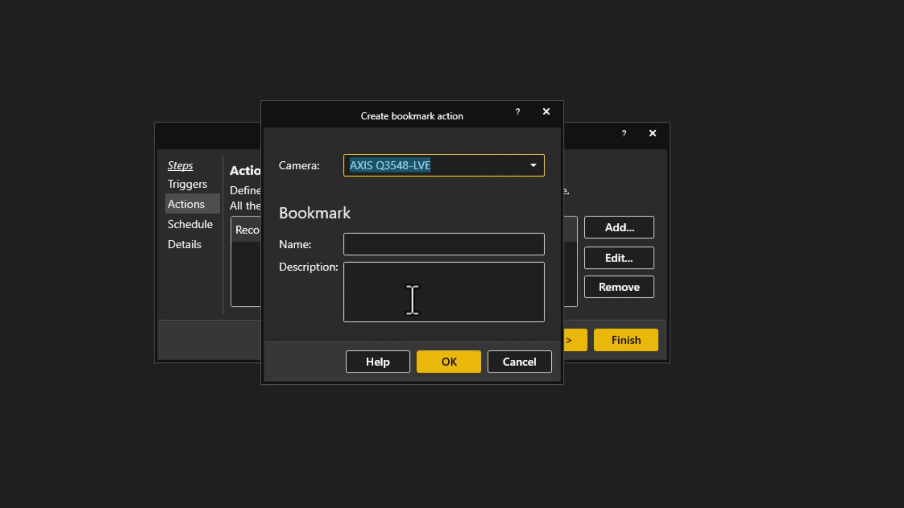
pyautogui.click(412, 244)
pyautogui.write('Inve')
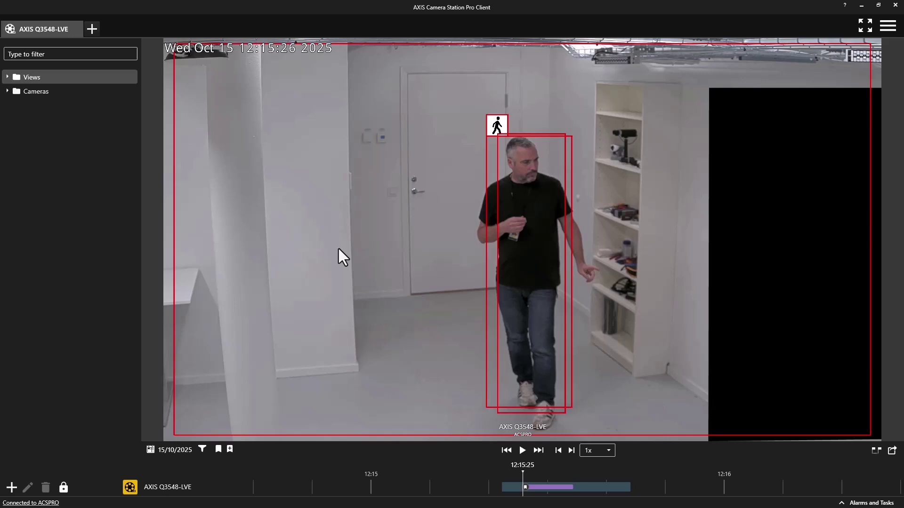
# - Uncheck Show overlays on the video to hide detection boxes and timestamps
pyautogui.rightClick(338, 257)
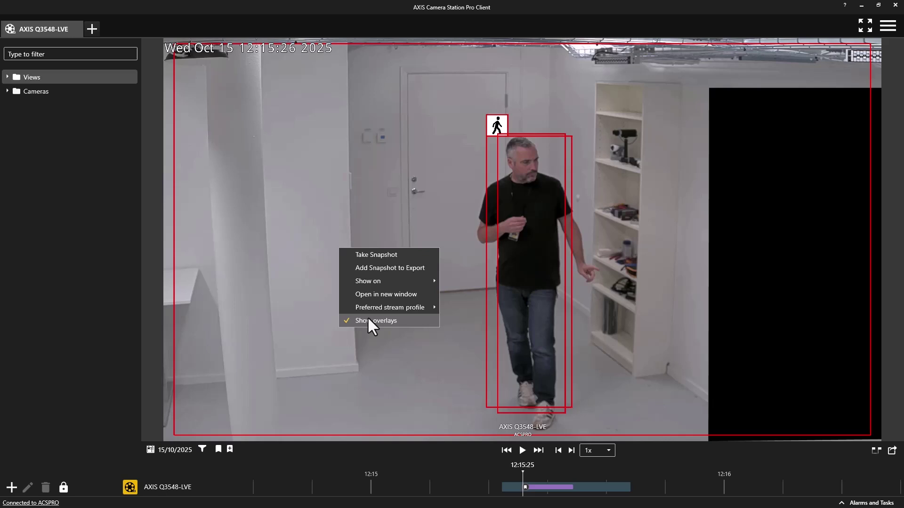
pyautogui.click(368, 320)
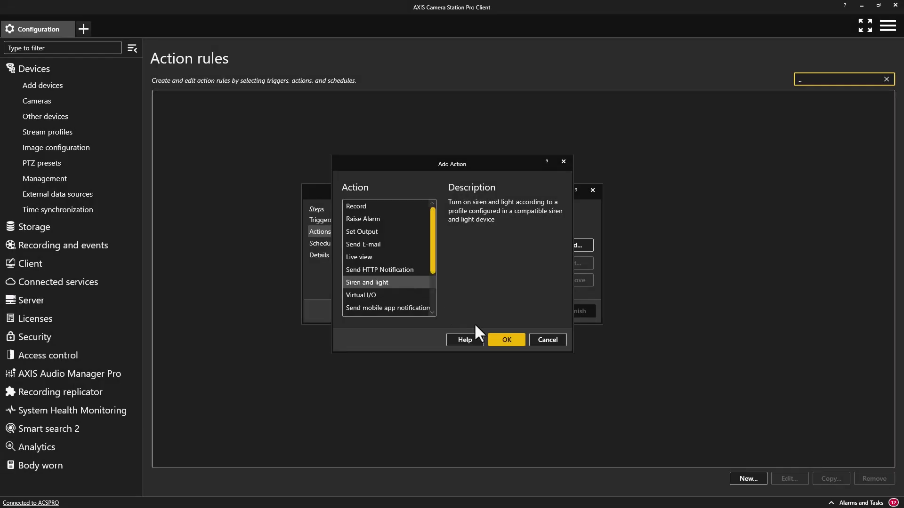
# - Add the Siren and light action and set the light duration to a timed 00:05:00
pyautogui.click(506, 339)
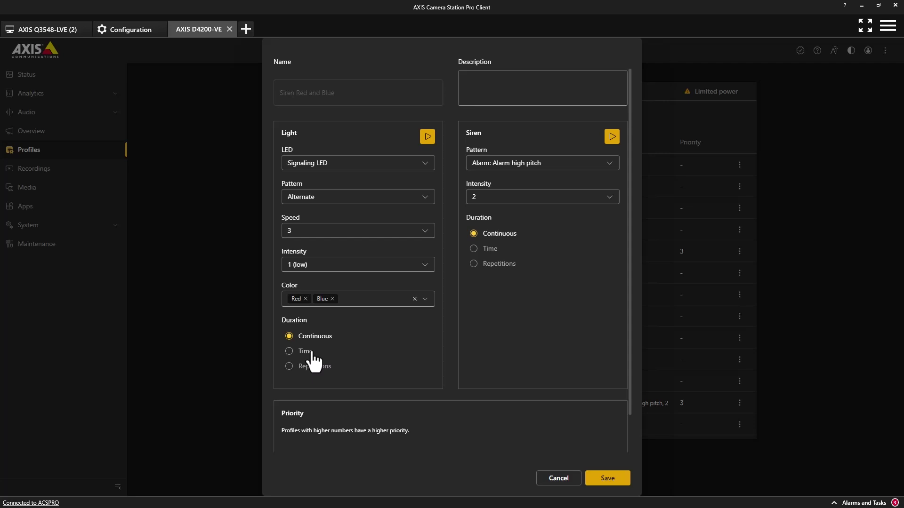
pyautogui.click(312, 353)
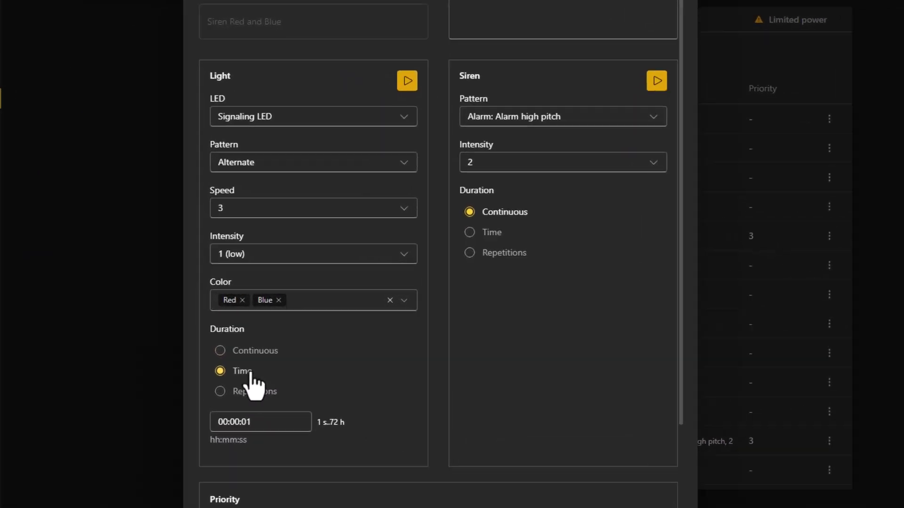
pyautogui.moveTo(194, 441); pyautogui.dragTo(212, 446)
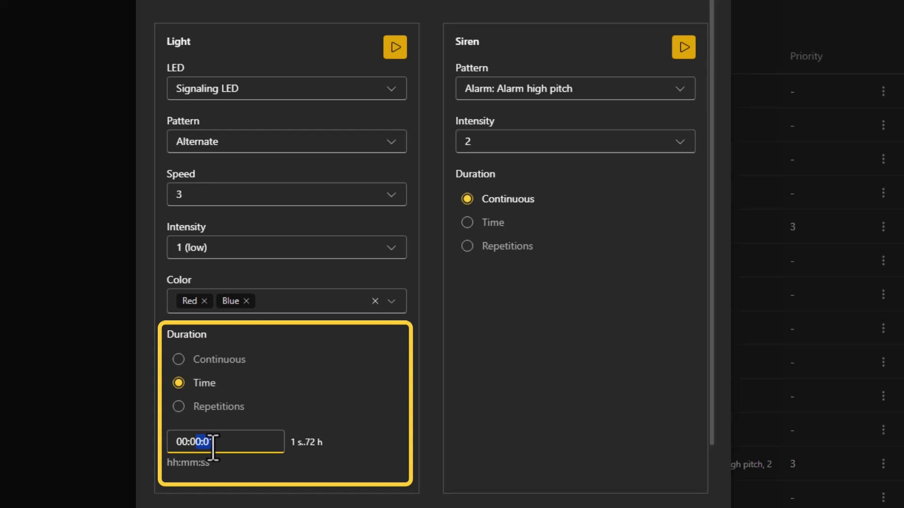
pyautogui.write('05:00')
pyautogui.write('0')
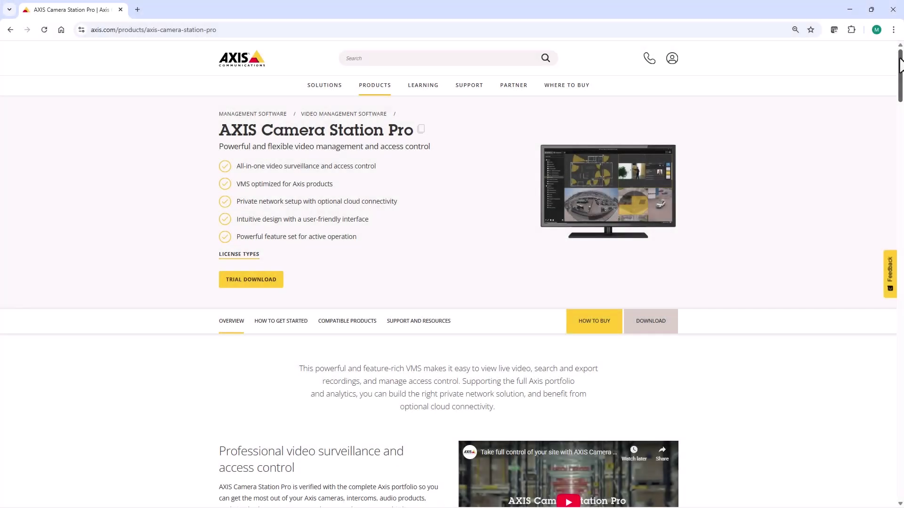
pyautogui.moveTo(899, 61); pyautogui.dragTo(899, 244)
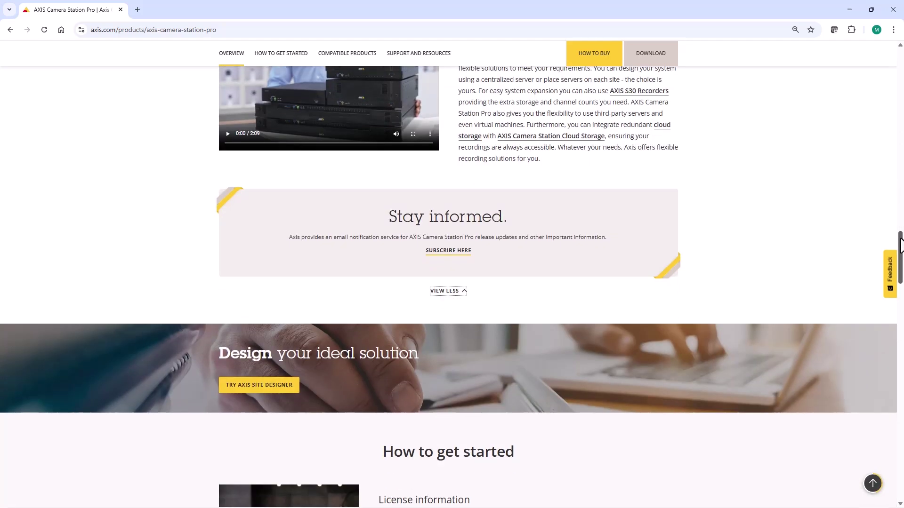
# - Follow the SUBSCRIBE HERE link under Stay informed to reach the release-notification signup page
pyautogui.click(445, 253)
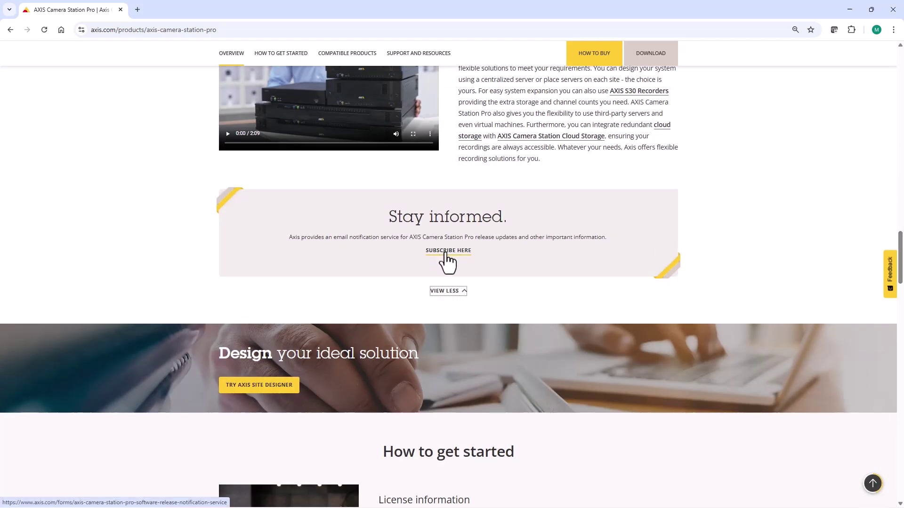